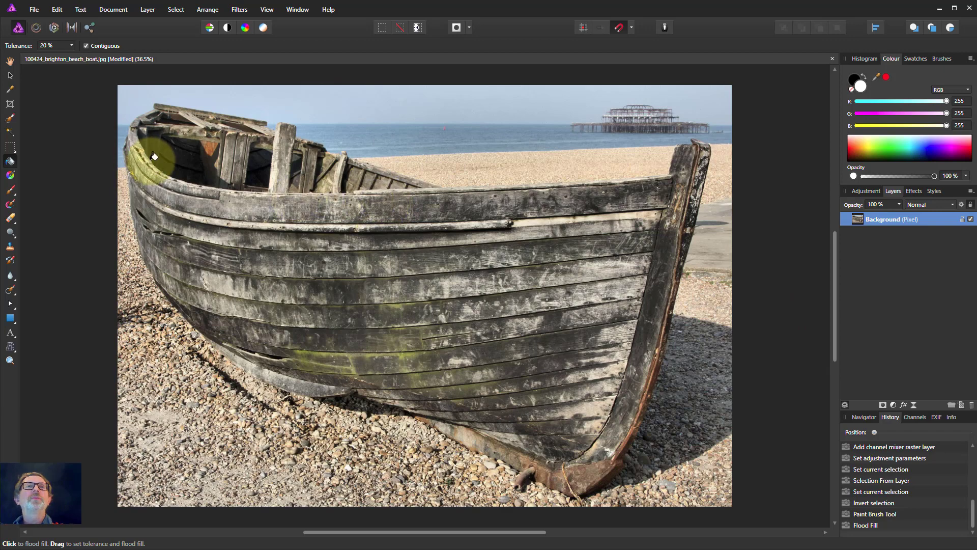
Paint a Selection Brush selection over the boat's hull, top edge and upper-left edge.
click(11, 118)
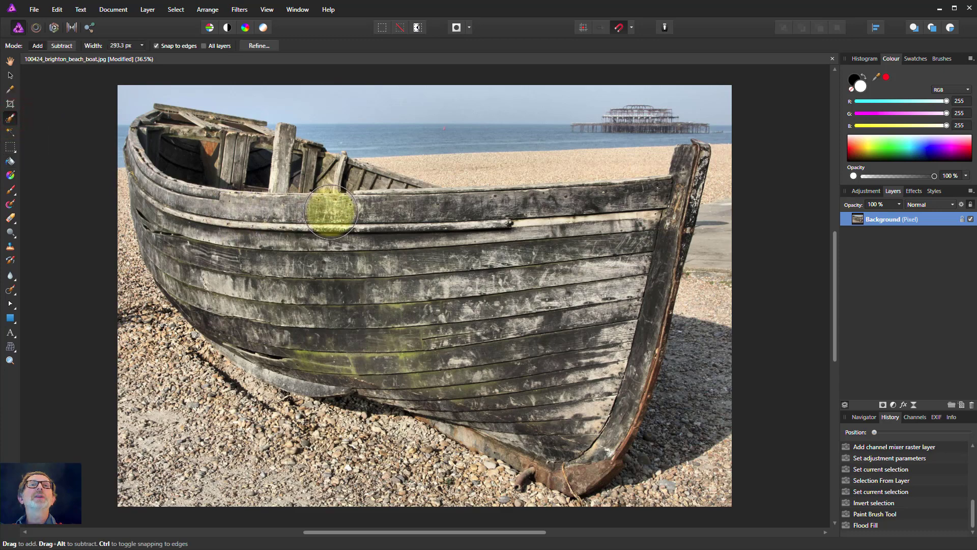
mouse_move(331, 211)
mouse_down()
mouse_move(368, 216)
mouse_move(405, 241)
mouse_move(601, 232)
mouse_move(621, 255)
mouse_move(626, 322)
mouse_move(616, 387)
mouse_move(581, 448)
mouse_move(542, 441)
mouse_move(413, 367)
mouse_move(284, 323)
mouse_move(214, 241)
mouse_move(199, 168)
mouse_move(249, 185)
mouse_move(278, 179)
mouse_move(246, 160)
mouse_move(220, 165)
mouse_move(171, 135)
mouse_move(158, 153)
mouse_up()
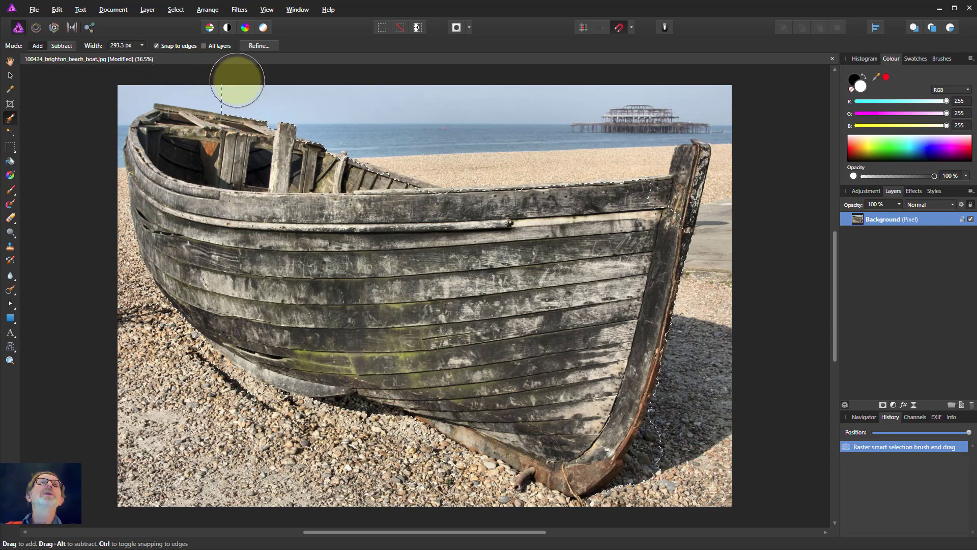
mouse_move(237, 80)
mouse_down()
mouse_move(133, 74)
mouse_move(90, 103)
mouse_move(100, 352)
mouse_move(142, 372)
mouse_move(148, 323)
mouse_up()
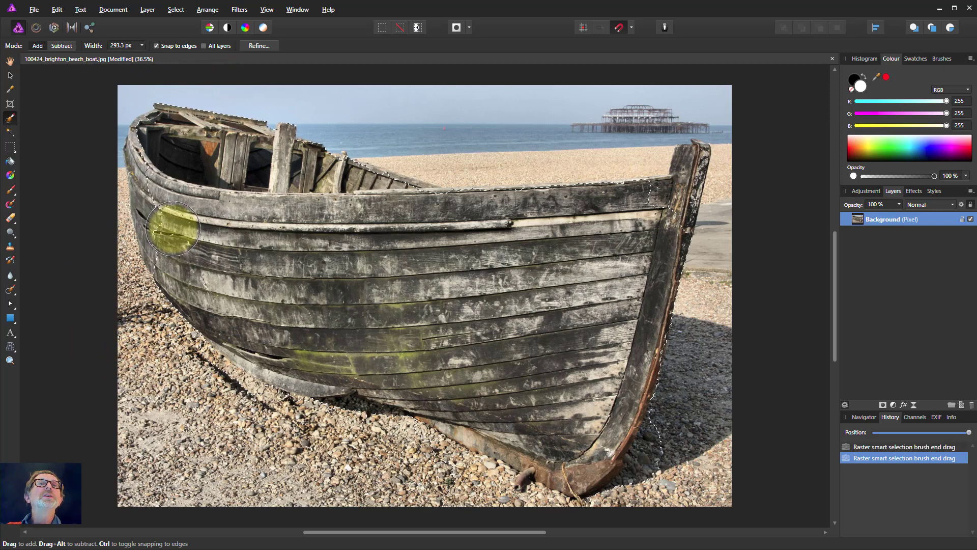
drag(173, 228, 167, 221)
drag(160, 162, 163, 153)
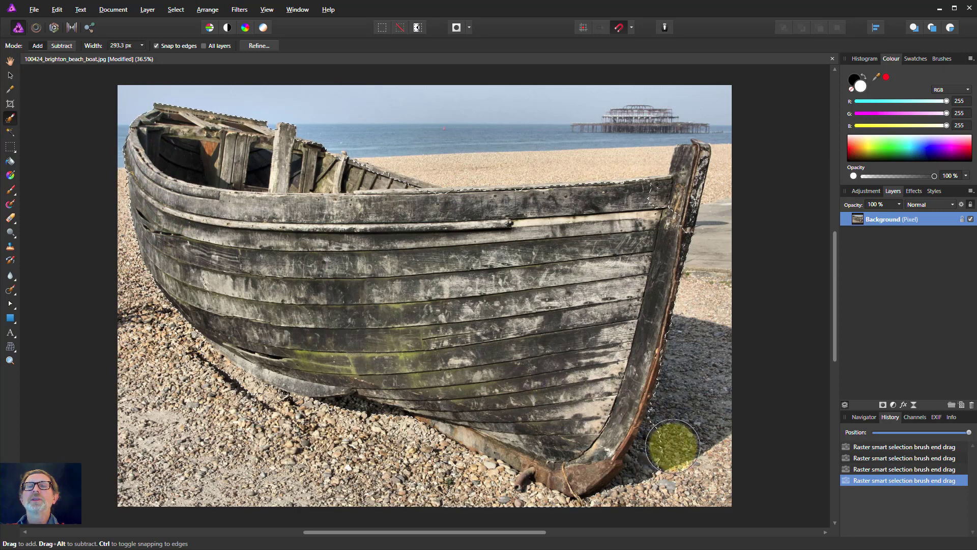
Extend the selection along the stern and bottom edge, shrinking the brush for detail.
drag(666, 462, 662, 467)
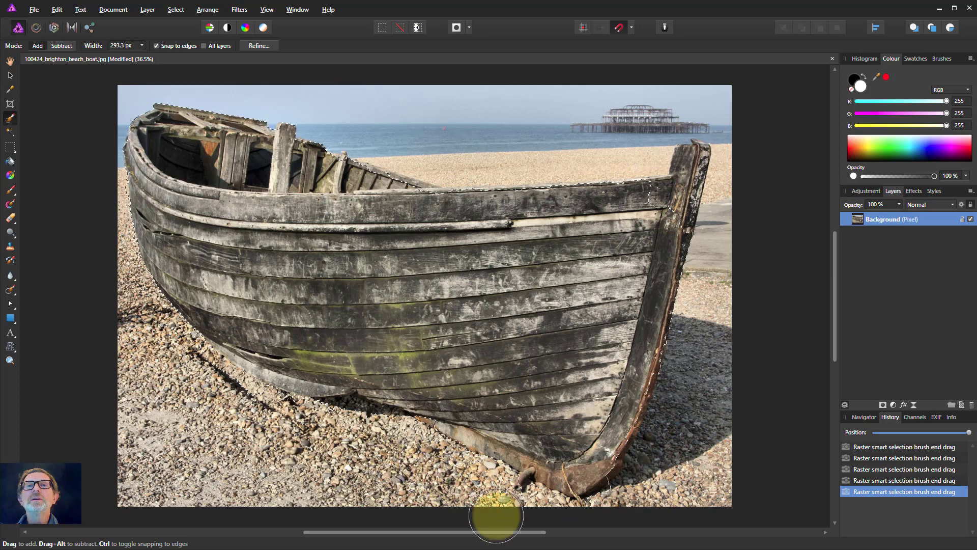
mouse_move(496, 516)
mouse_down()
mouse_move(612, 532)
mouse_move(669, 496)
mouse_up()
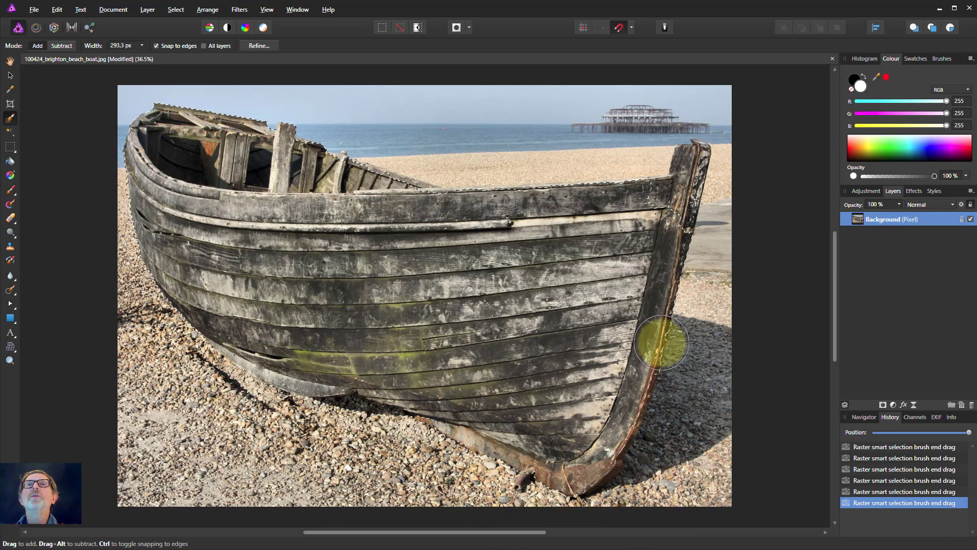
key(bracketleft)
key(bracketleft)
key(bracketleft)
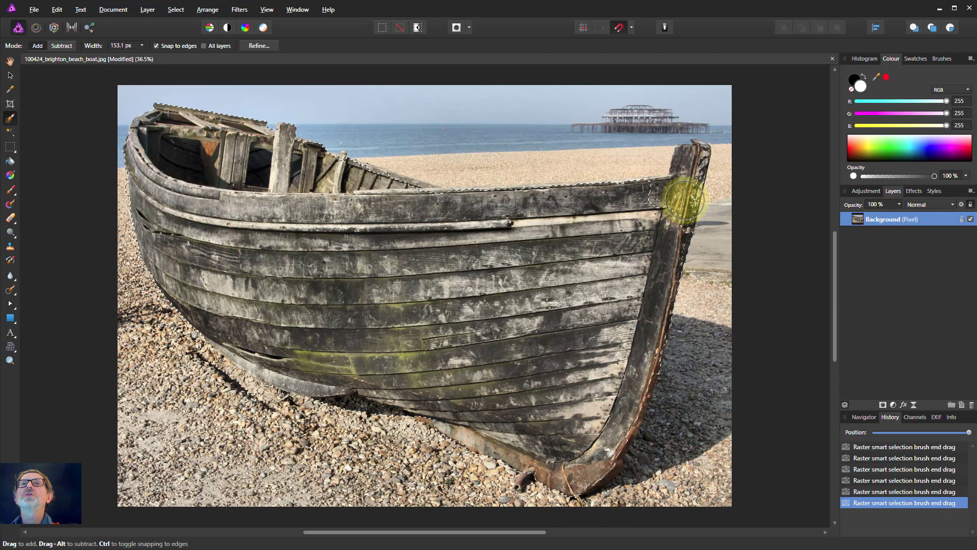
mouse_move(685, 200)
mouse_down()
mouse_move(693, 157)
mouse_move(684, 192)
mouse_move(654, 216)
mouse_up()
key(bracketleft)
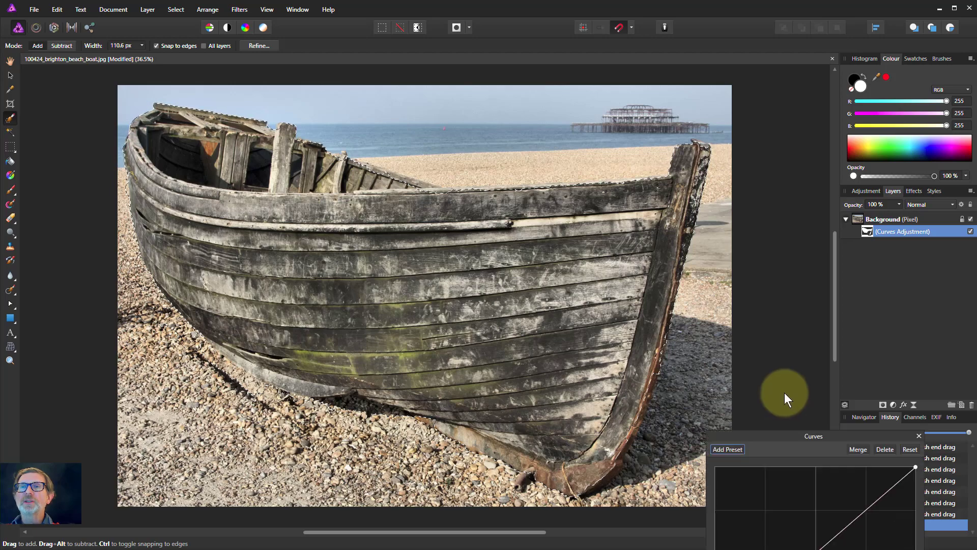
Bow the Curves midpoint down-right to darken the selected boat, then close the dialog.
drag(800, 437, 796, 262)
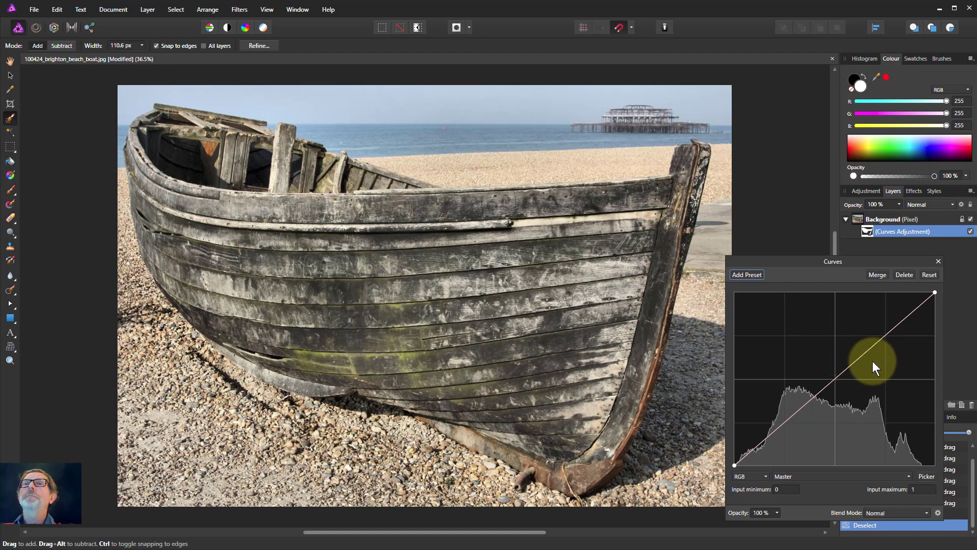
drag(844, 368, 857, 390)
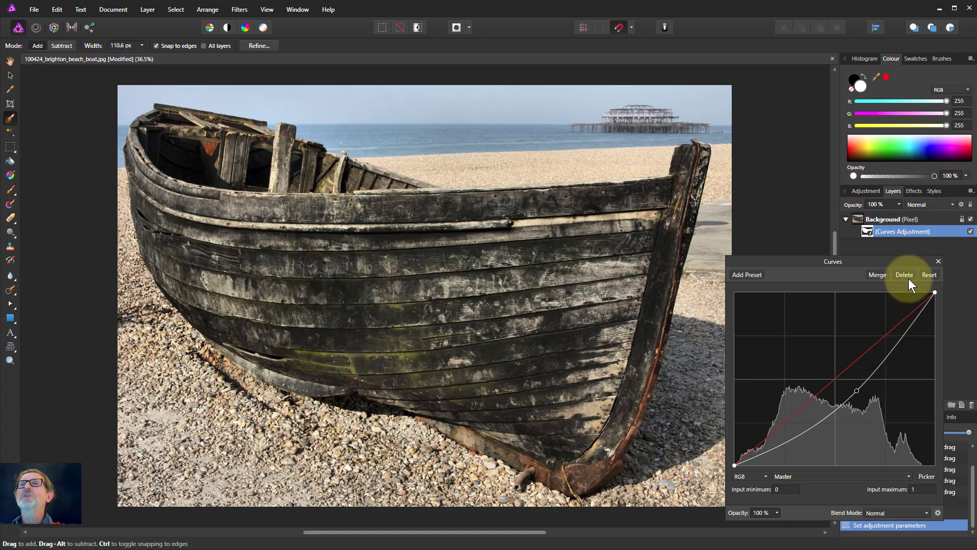
click(936, 261)
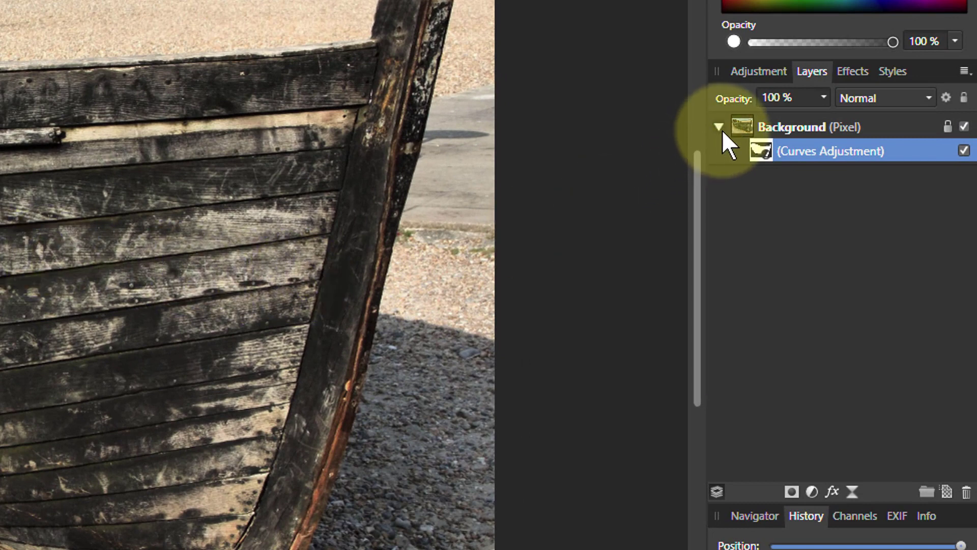
Add a Channel Mixer on Background mixing Green 45% and Blue 27% into the Red output.
click(748, 127)
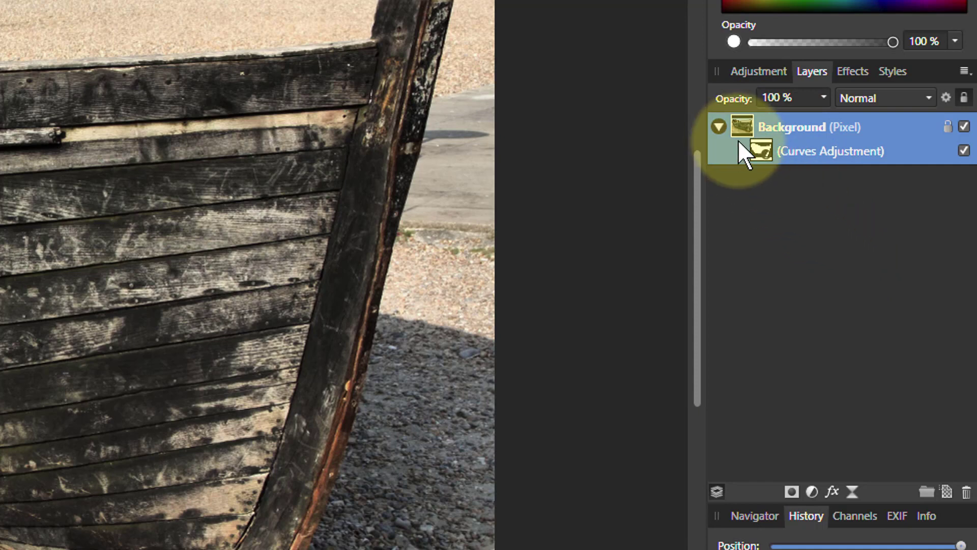
click(811, 492)
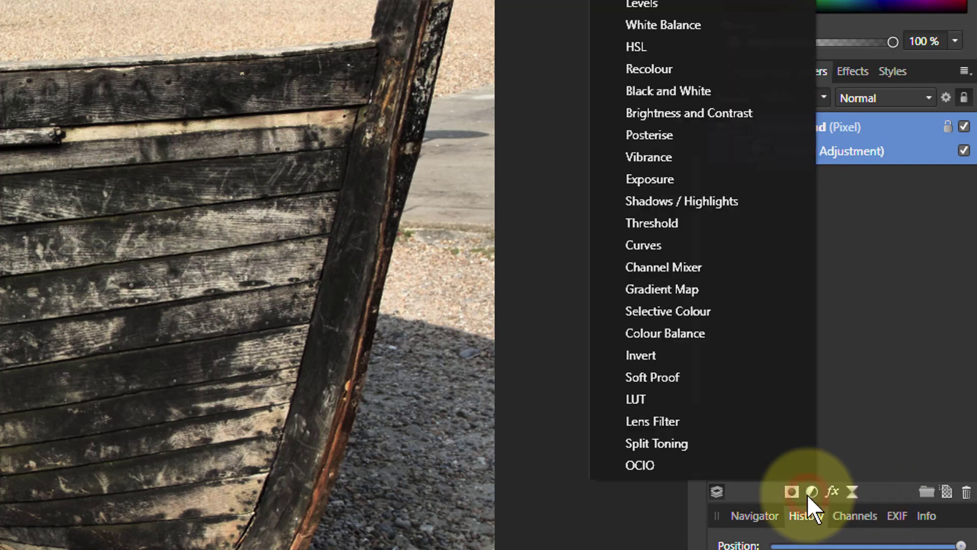
click(666, 268)
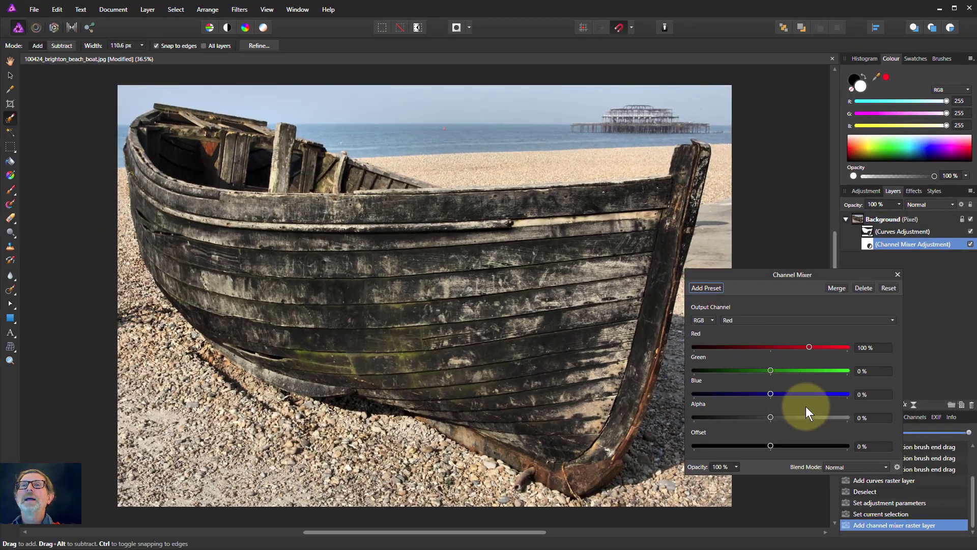
drag(770, 371, 780, 393)
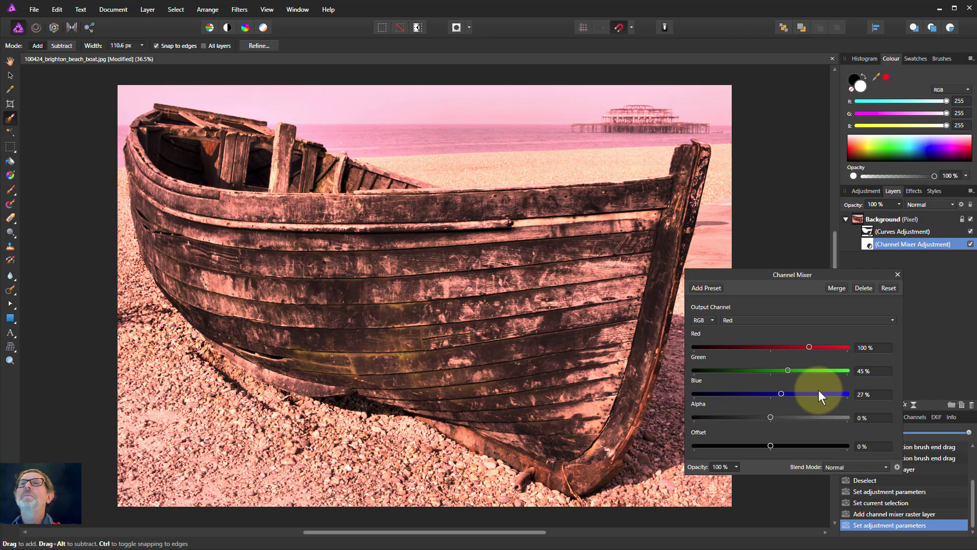
click(897, 276)
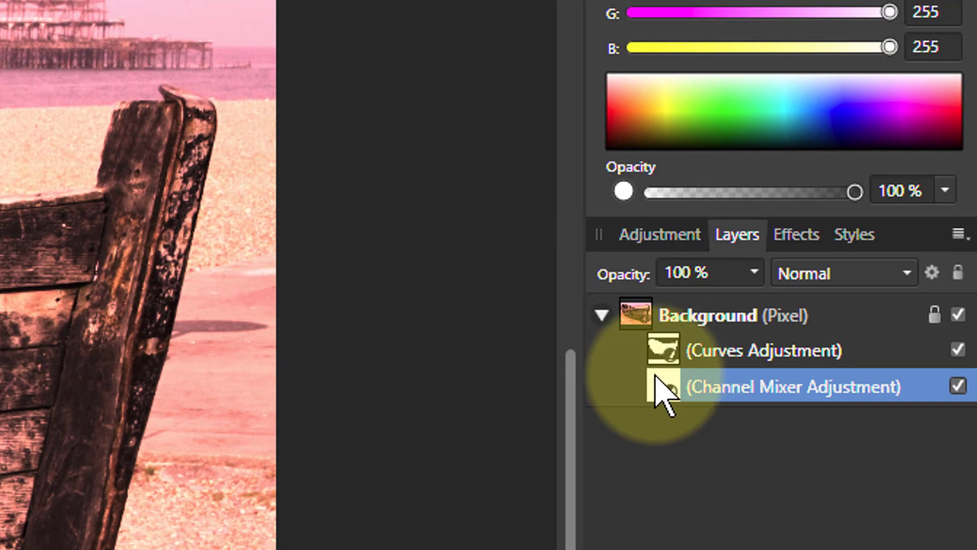
Load the Curves Adjustment mask as a boat selection and view the Channel Mixer's white mask.
click(662, 356)
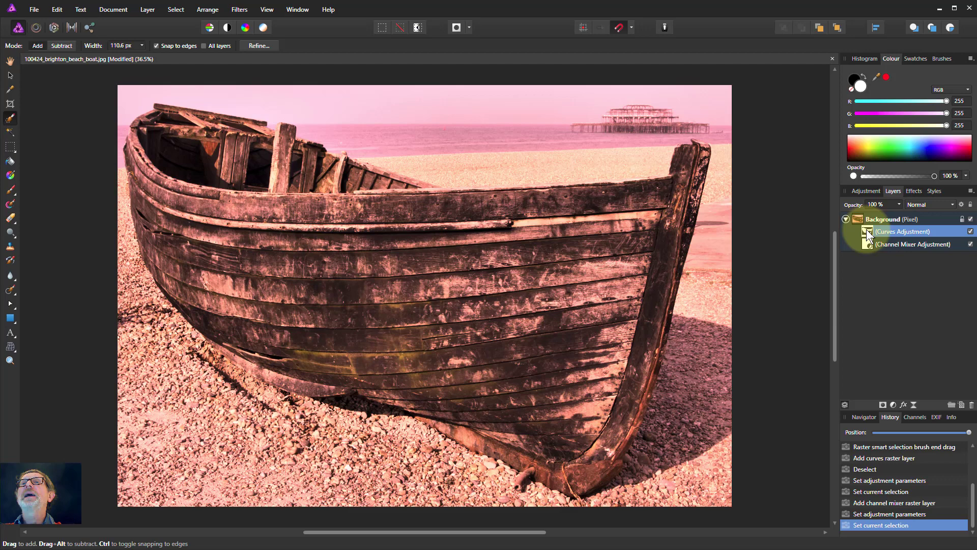
ctrl+click(868, 235)
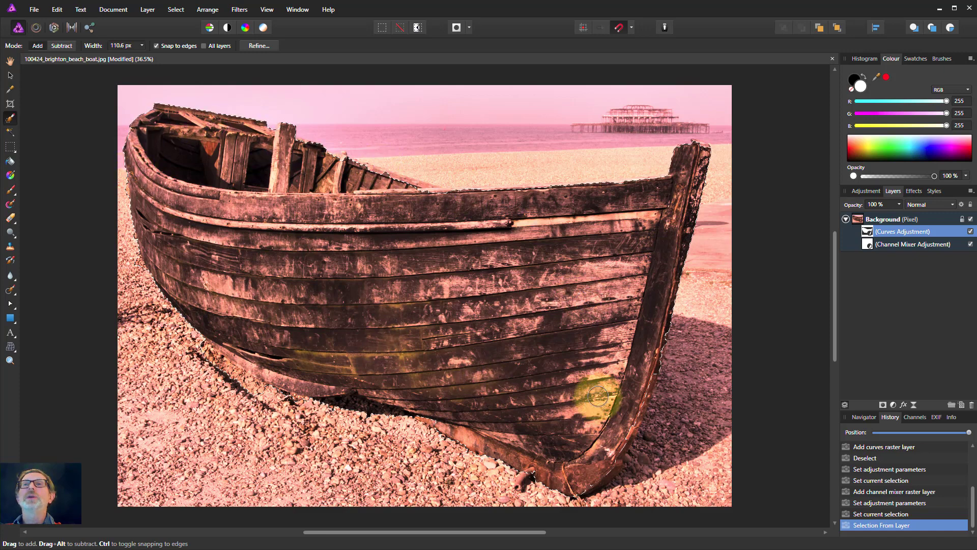
alt+click(868, 242)
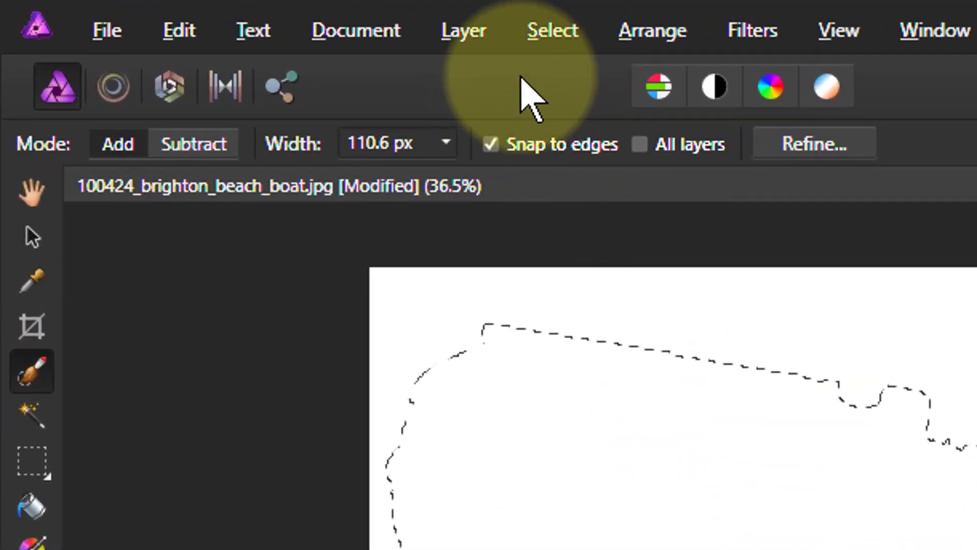
Invert the selection, flood-fill everything outside the boat black in the mask, and deselect.
click(552, 33)
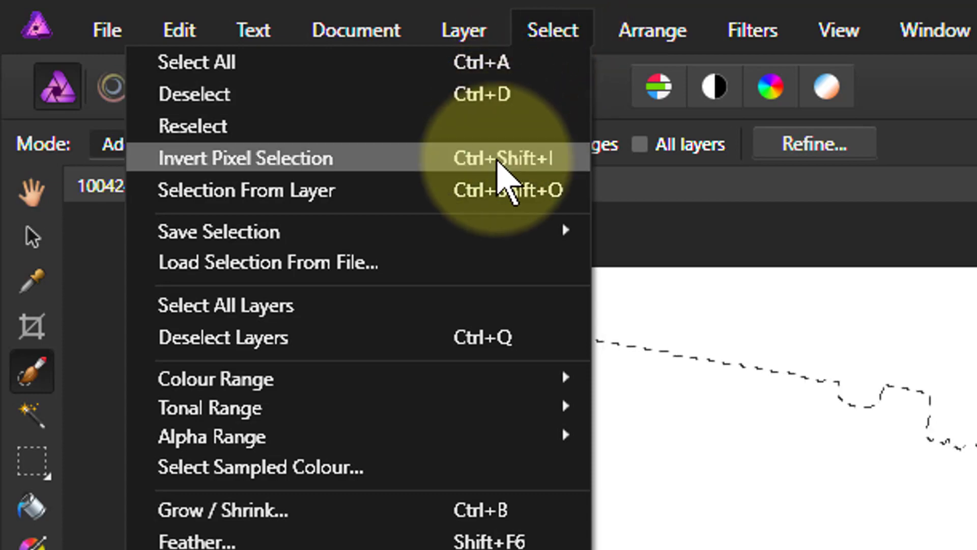
click(498, 162)
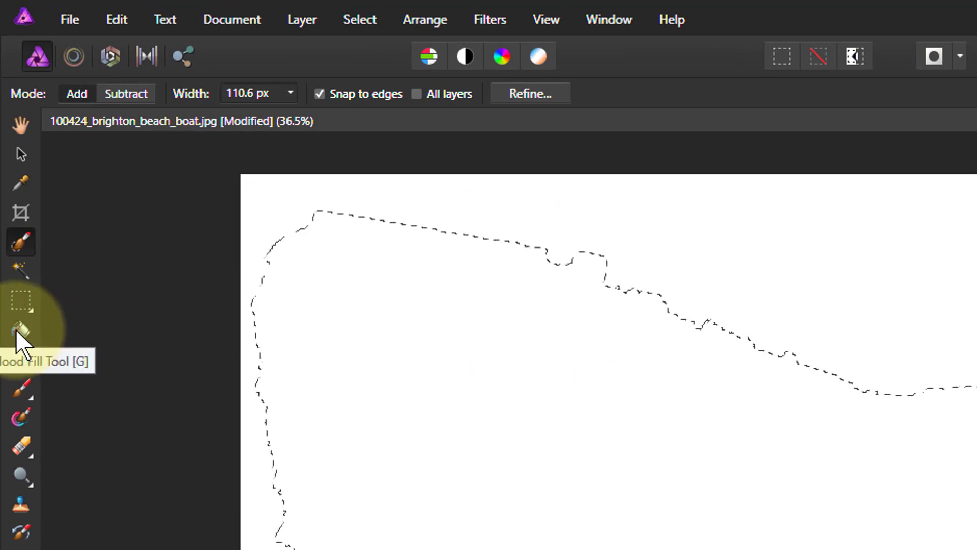
click(17, 330)
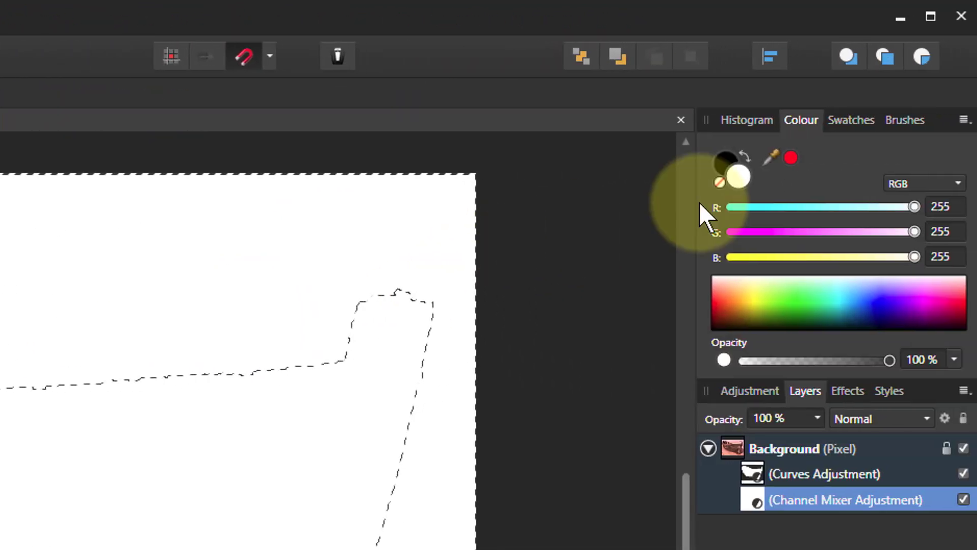
click(744, 152)
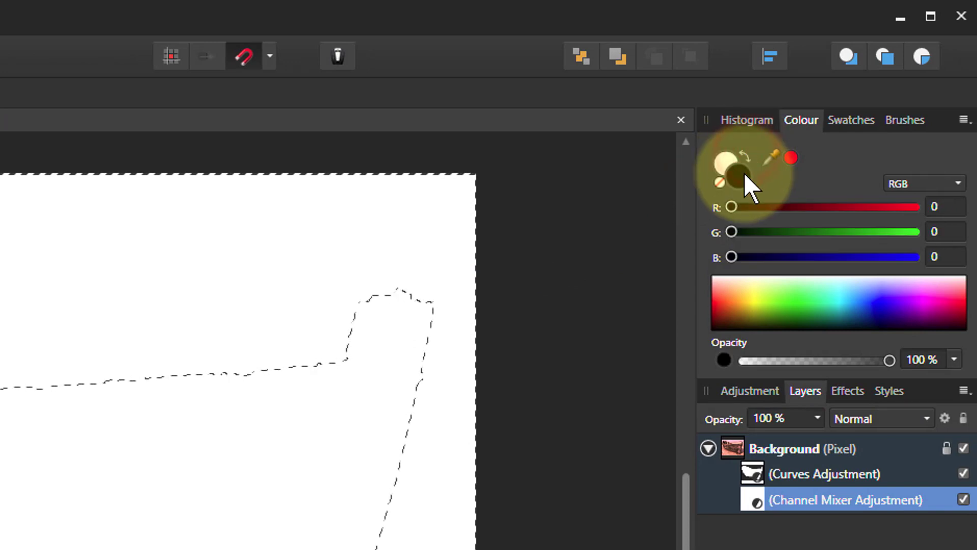
click(138, 269)
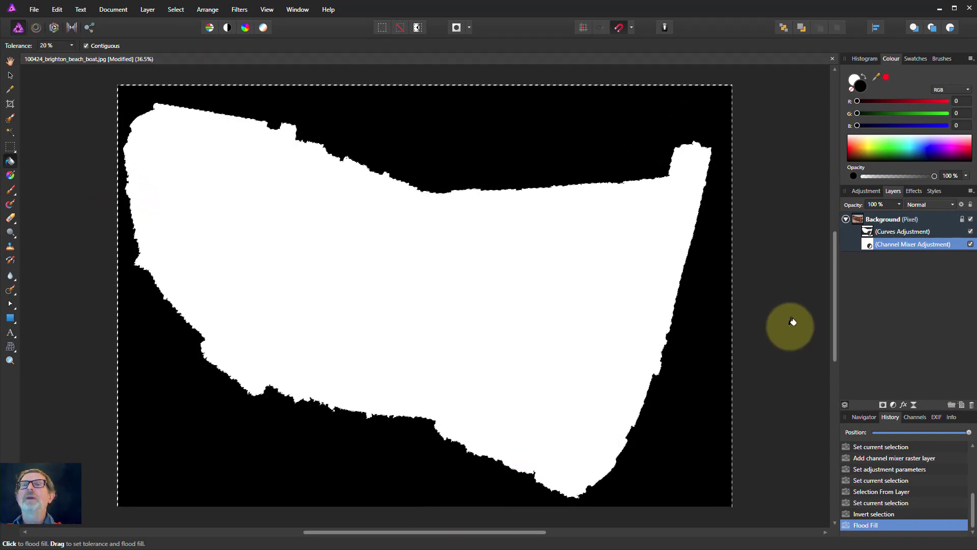
key(ctrl+d)
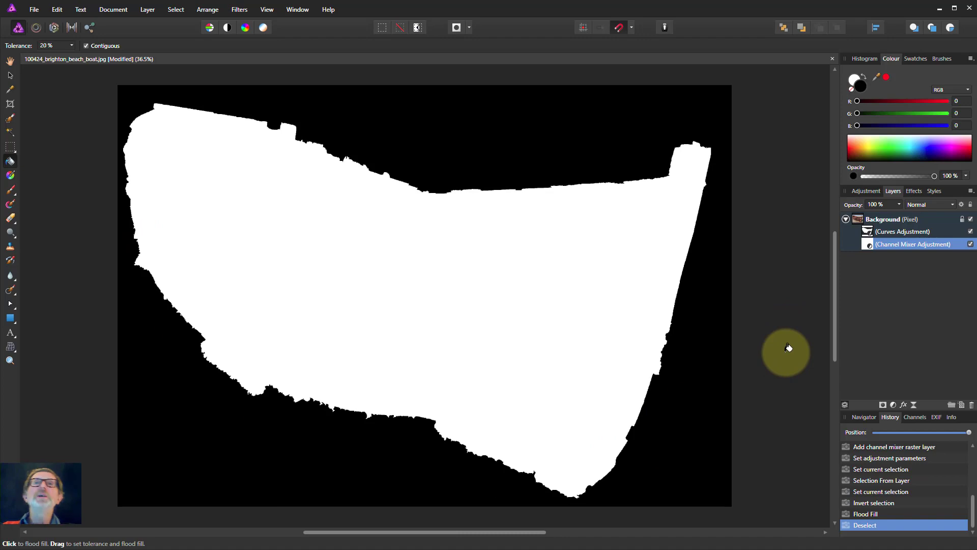
Switch between the Channel Mixer mask and the full photo to check the boat-only tint.
click(854, 215)
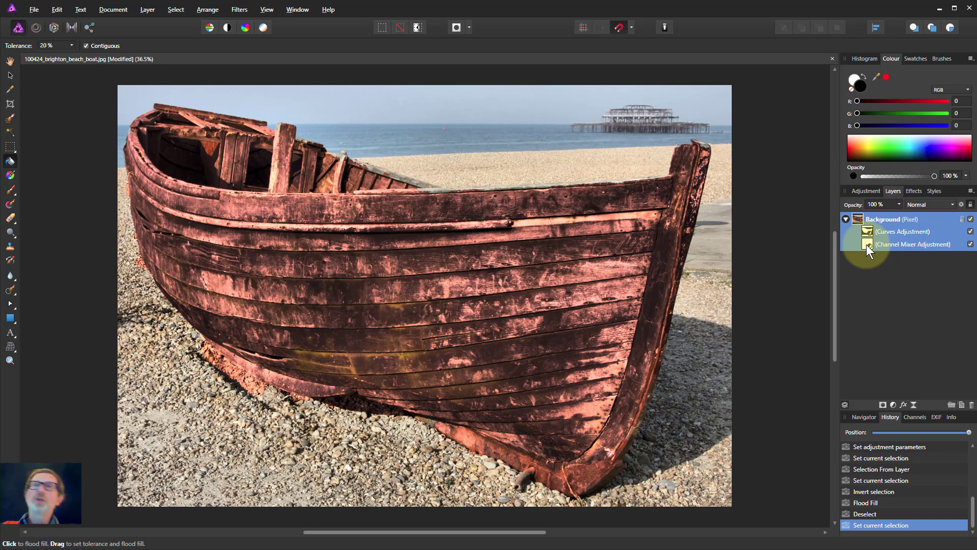
alt+click(867, 244)
click(846, 219)
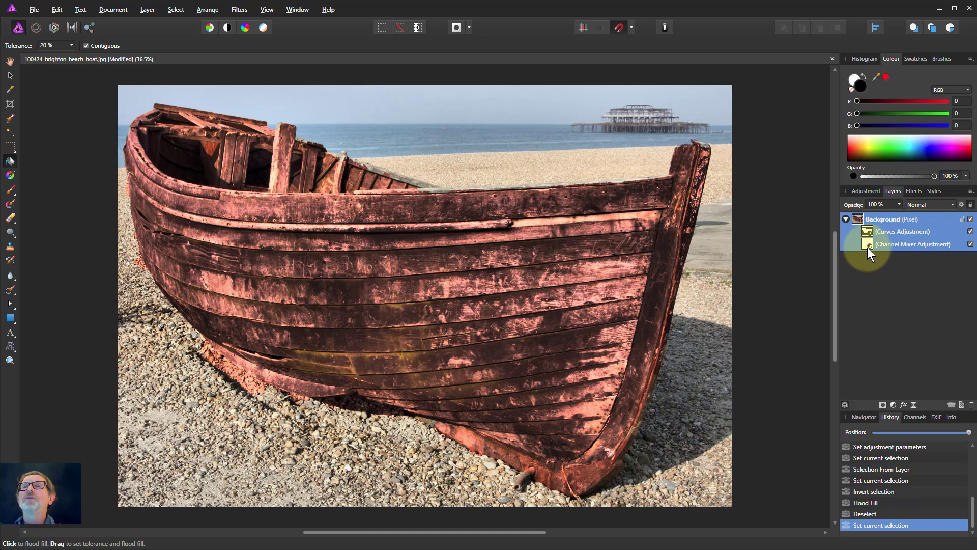
Revert the history to the Set adjustment parameters state, with the tint covering the whole photo.
click(868, 245)
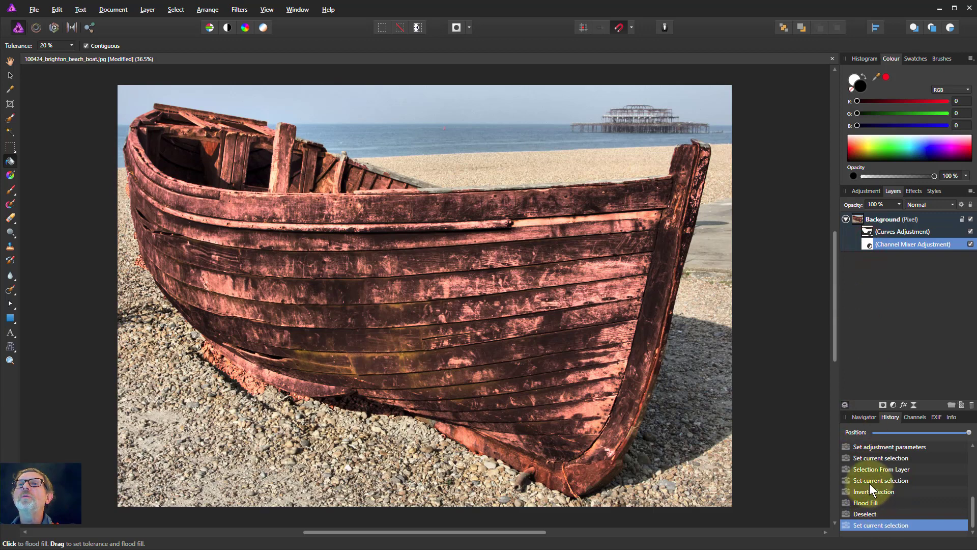
scroll(873, 506, up, 3)
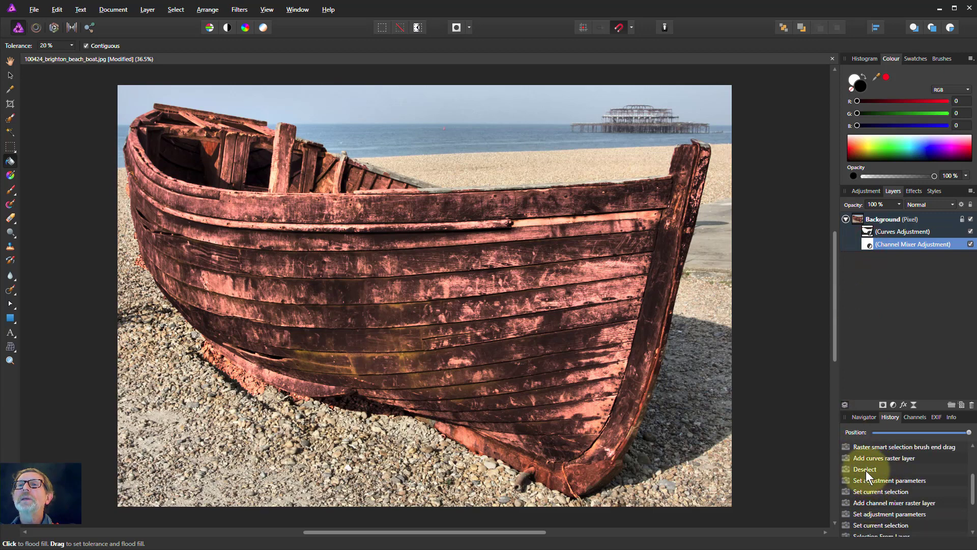
click(861, 469)
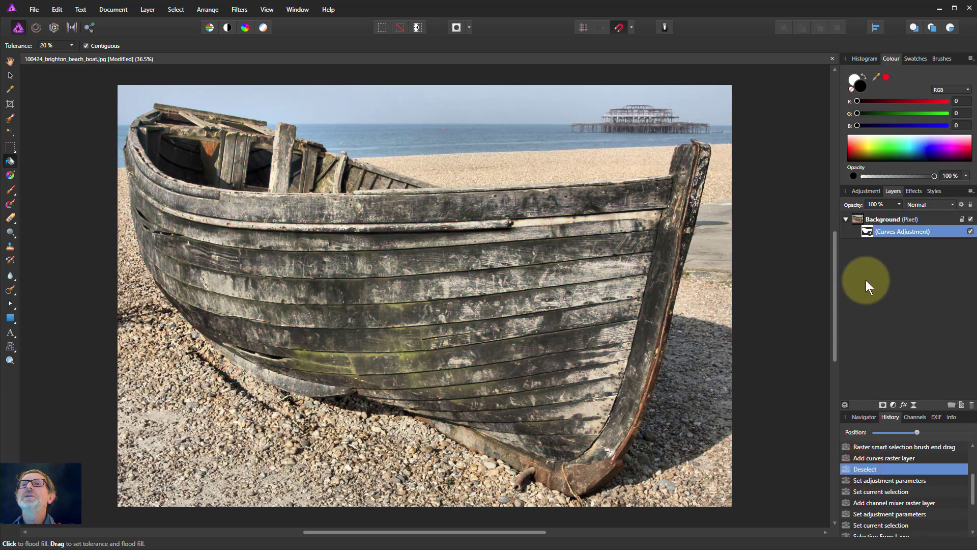
click(872, 504)
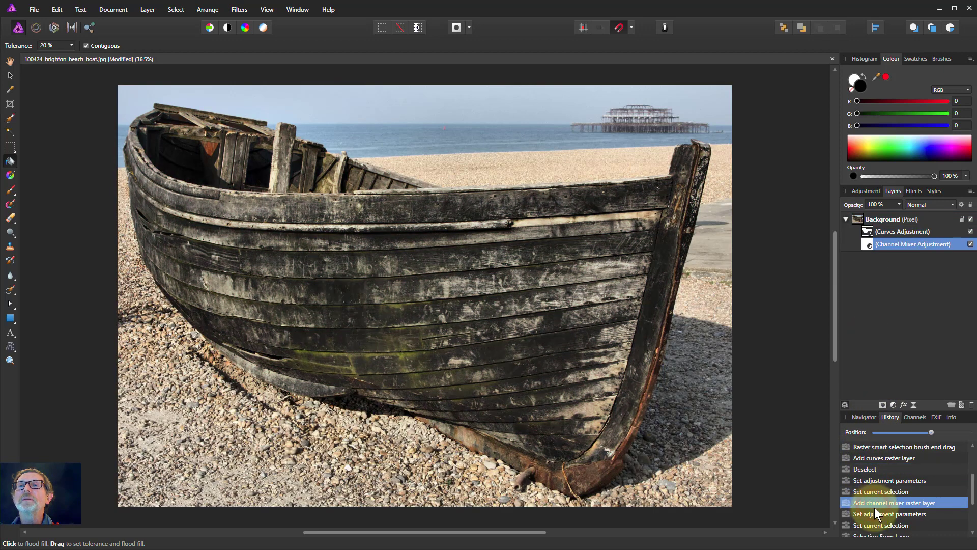
click(876, 513)
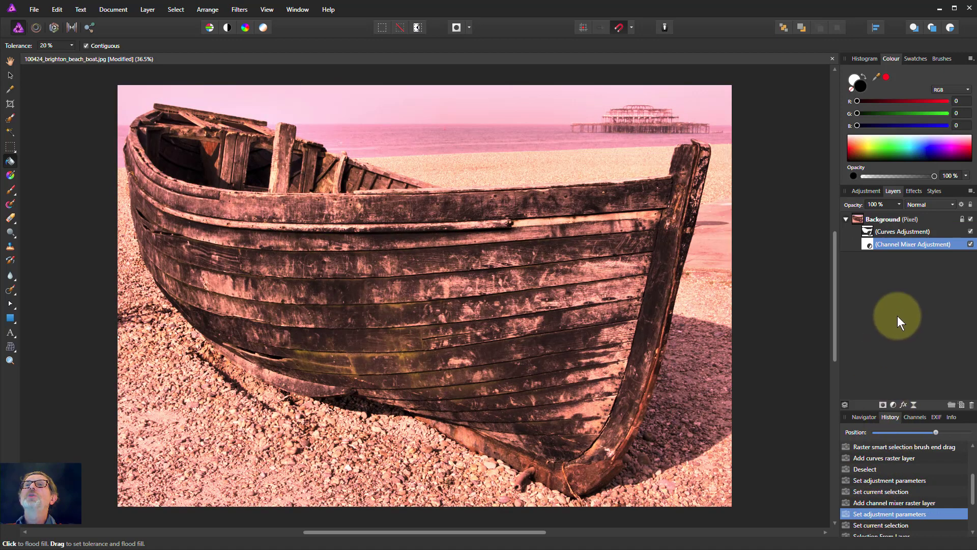
click(867, 231)
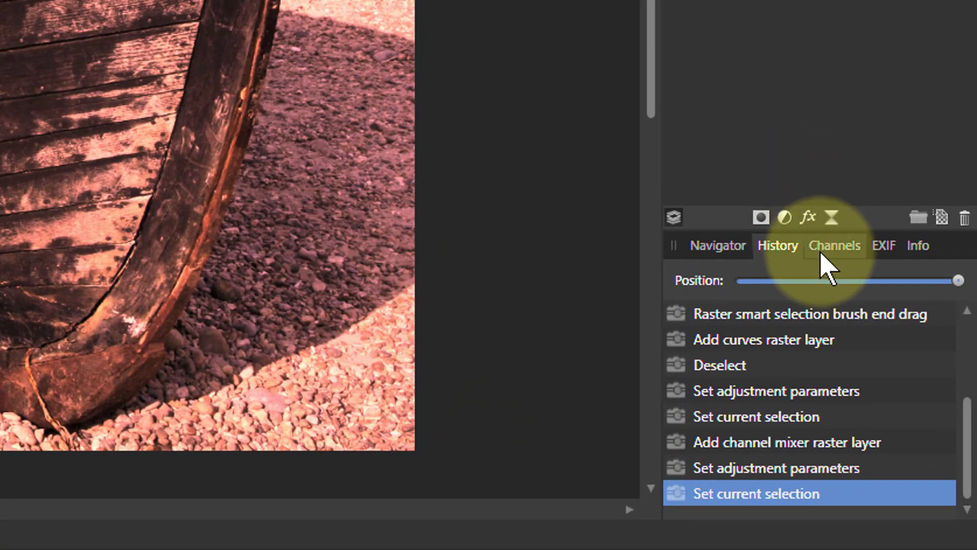
Copy the Curves Adjustment Alpha mask into a new spare channel.
click(822, 253)
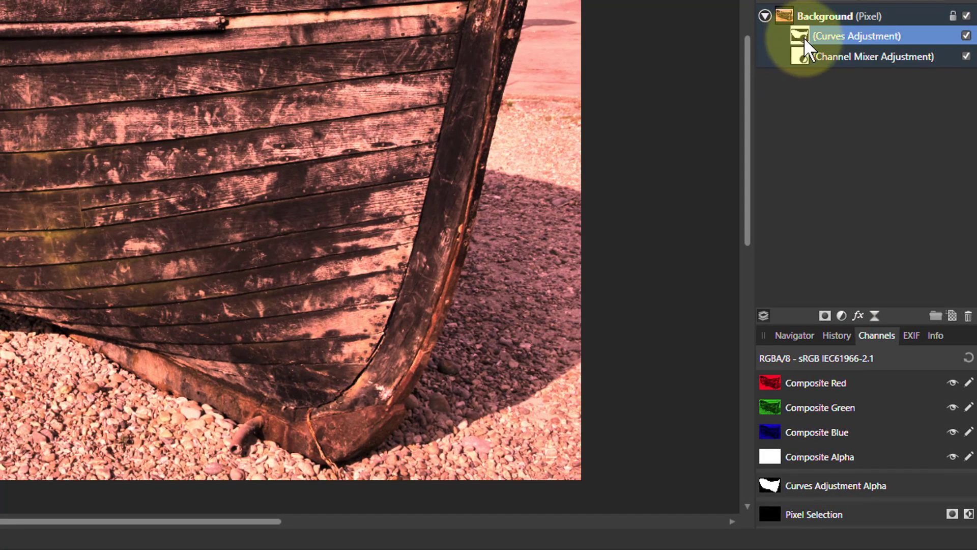
right_click(797, 483)
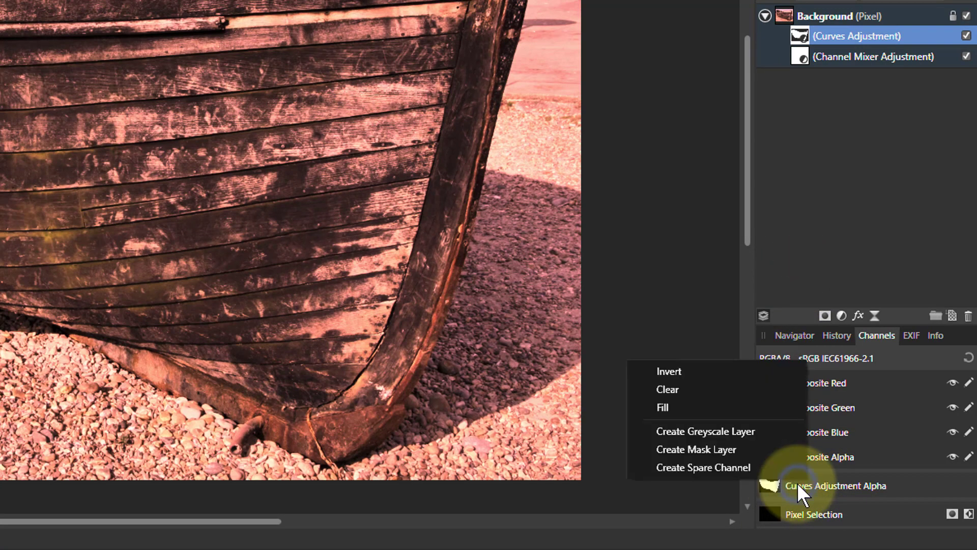
click(737, 471)
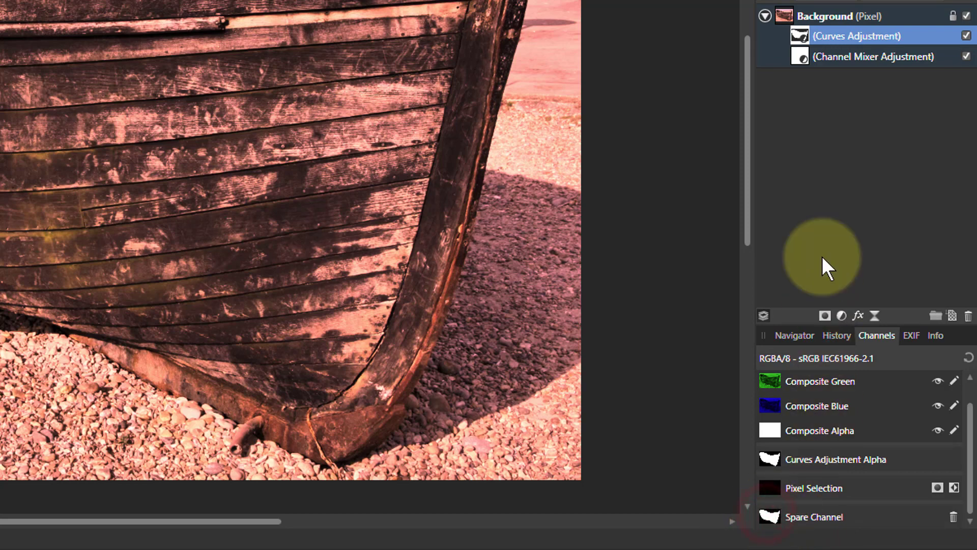
Load the spare channel into the Channel Mixer Adjustment's alpha mask.
click(796, 54)
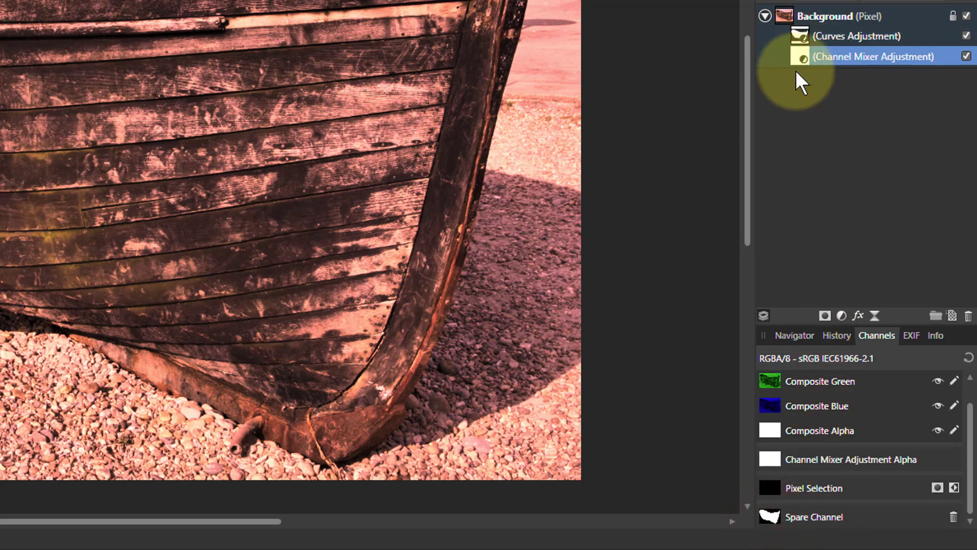
right_click(770, 513)
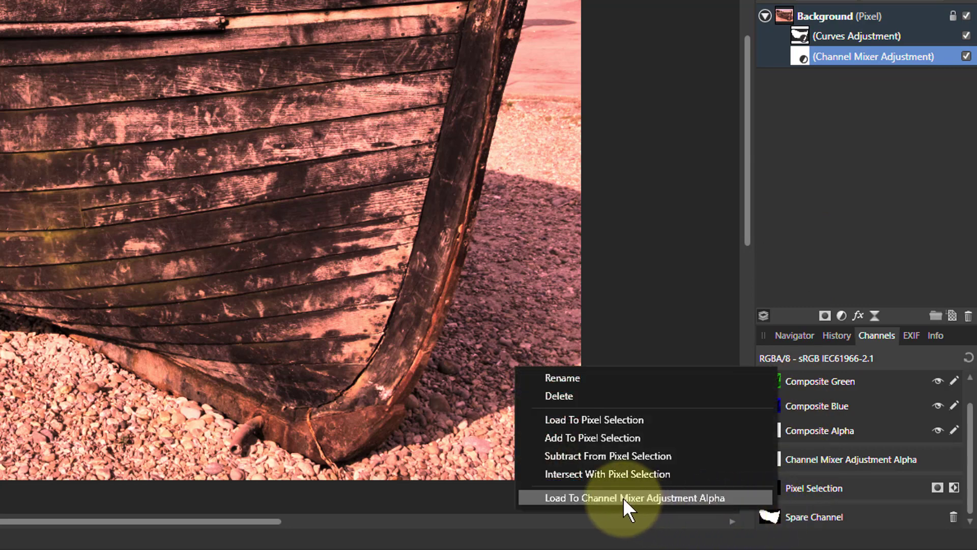
click(665, 495)
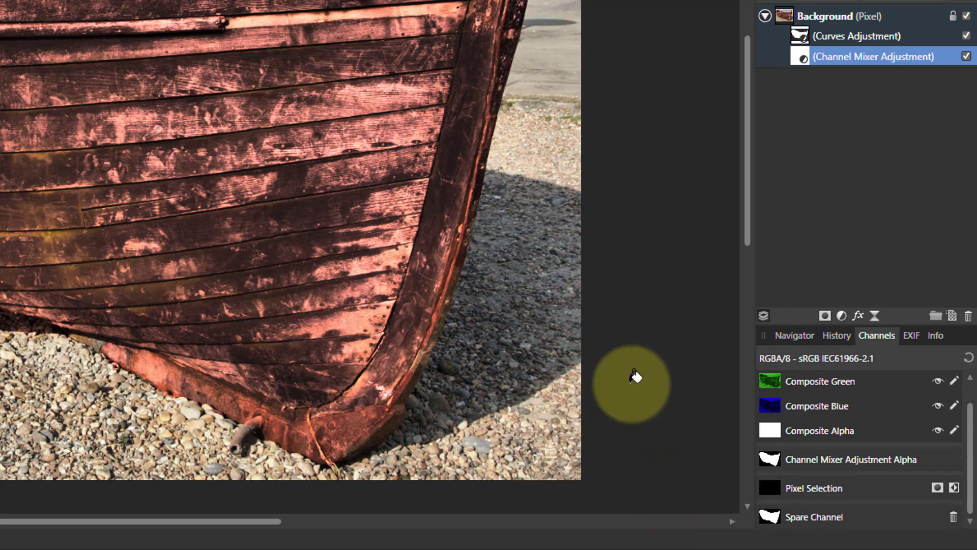